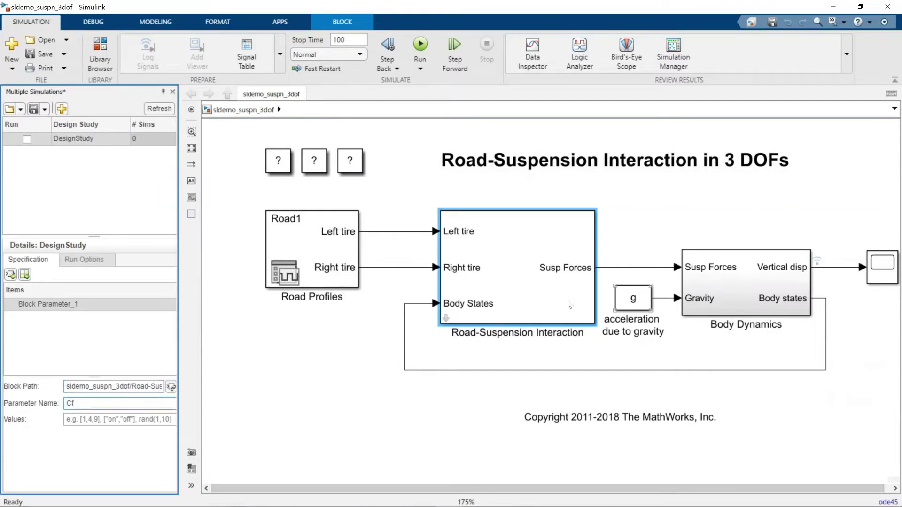
Step: Check the parameter names in the Road-Suspension Interaction block's mask, then close the mask editor
{"action": "left_click", "coordinate": [502, 284]}
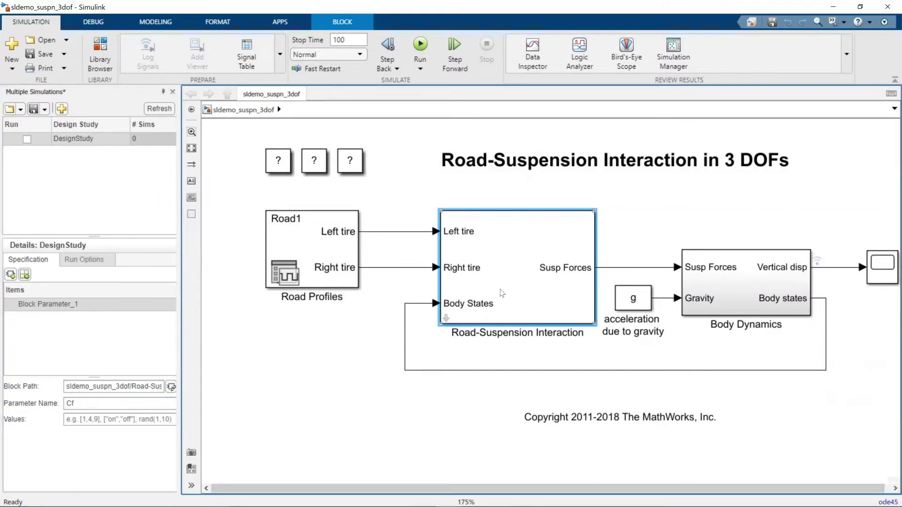
{"action": "right_click", "coordinate": [502, 293]}
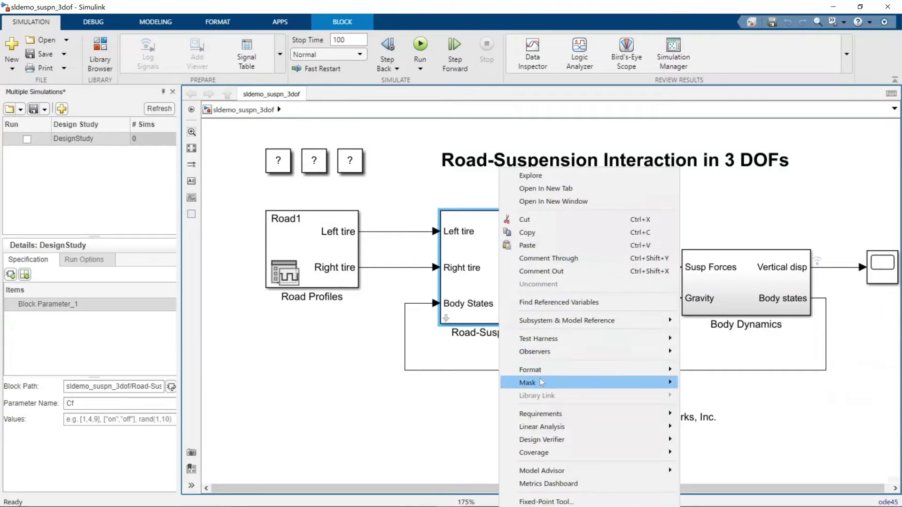
{"action": "mouse_move", "coordinate": [541, 382]}
{"action": "left_click", "coordinate": [714, 384]}
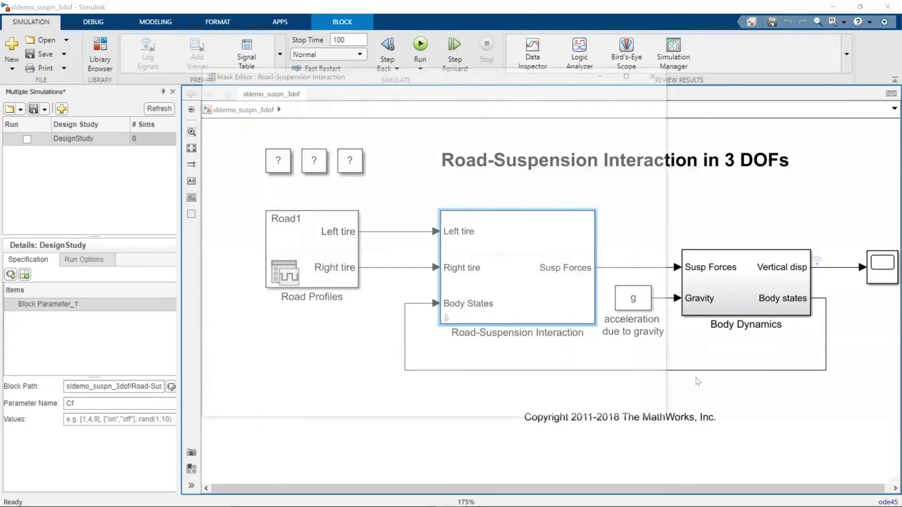
{"action": "left_click", "coordinate": [306, 96]}
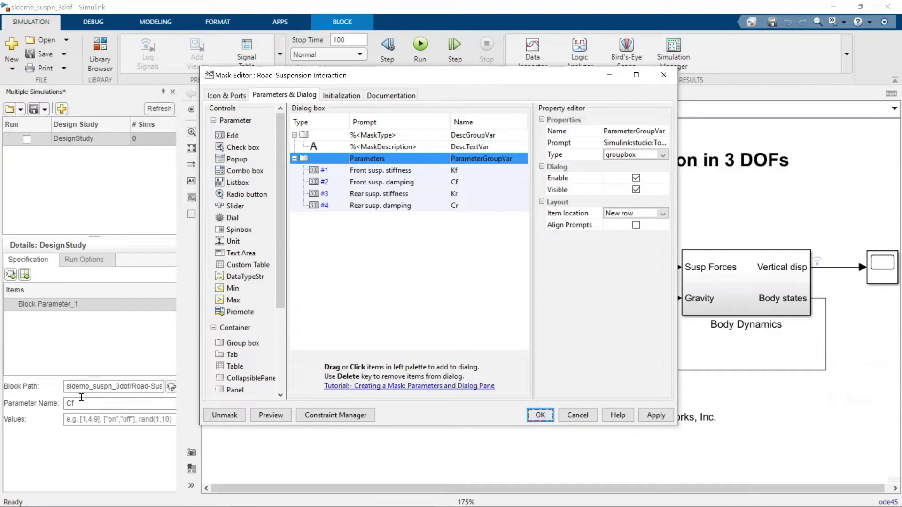
{"action": "left_click", "coordinate": [548, 420]}
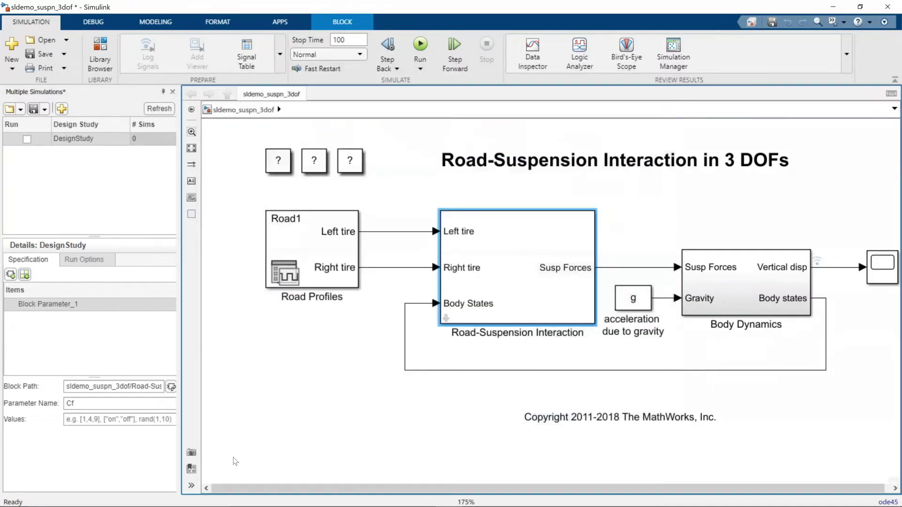
Step: Rename the block parameter item as Cf_BlockPara and set its values to linspace(100,10000,10)
{"action": "double_click", "coordinate": [50, 304]}
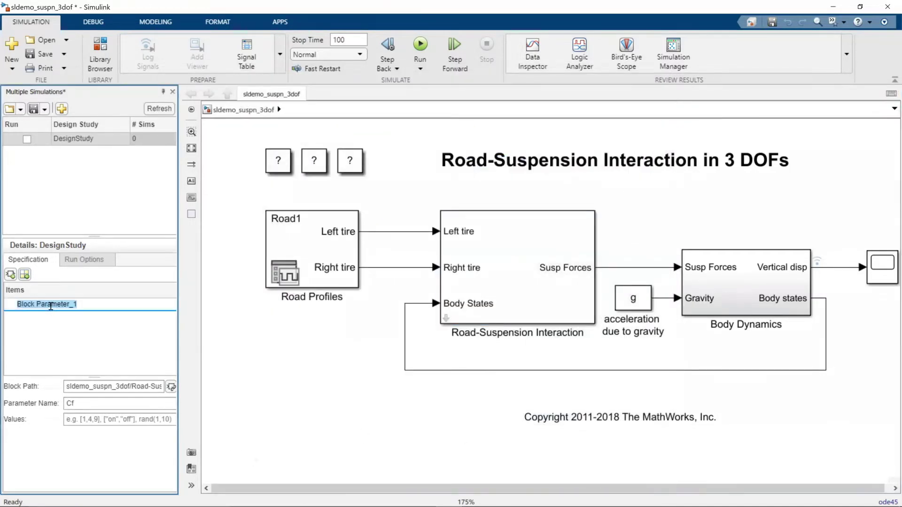
{"action": "type", "text": "Cf_BlockPara"}
{"action": "key", "text": "Return"}
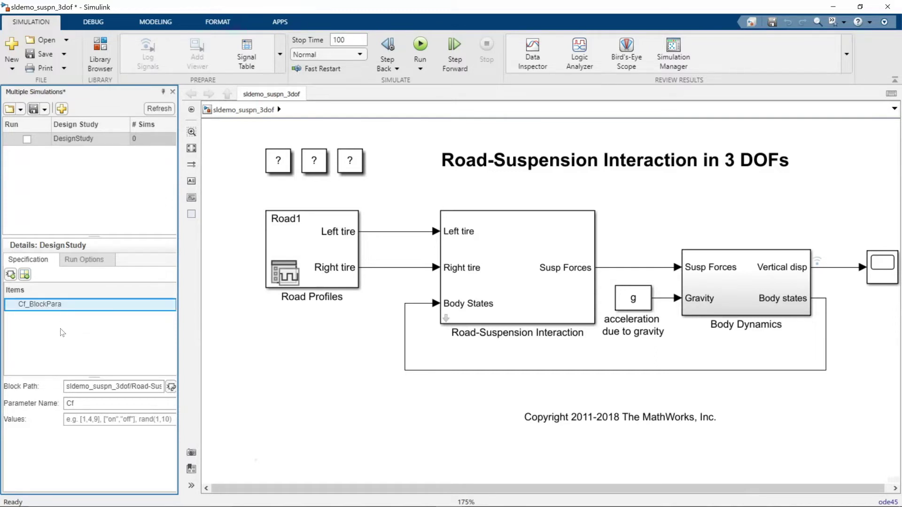
{"action": "left_click", "coordinate": [101, 417]}
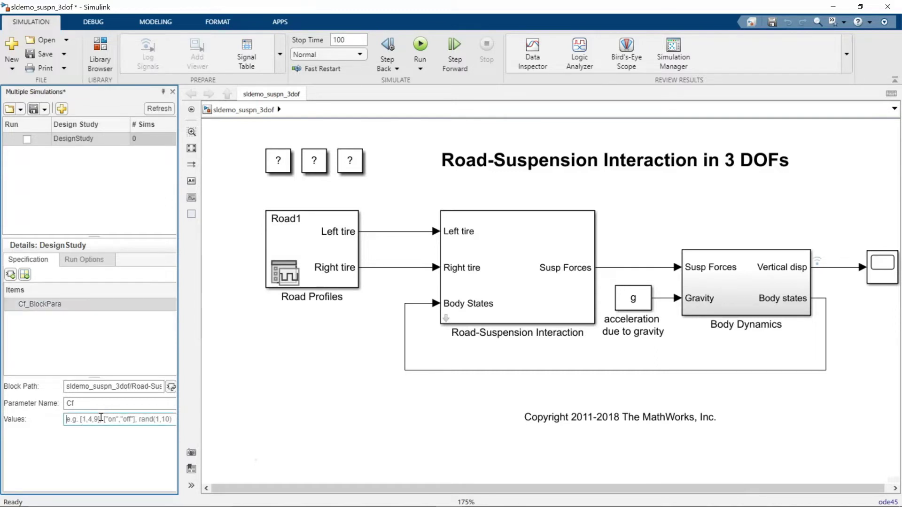
{"action": "type", "text": "["}
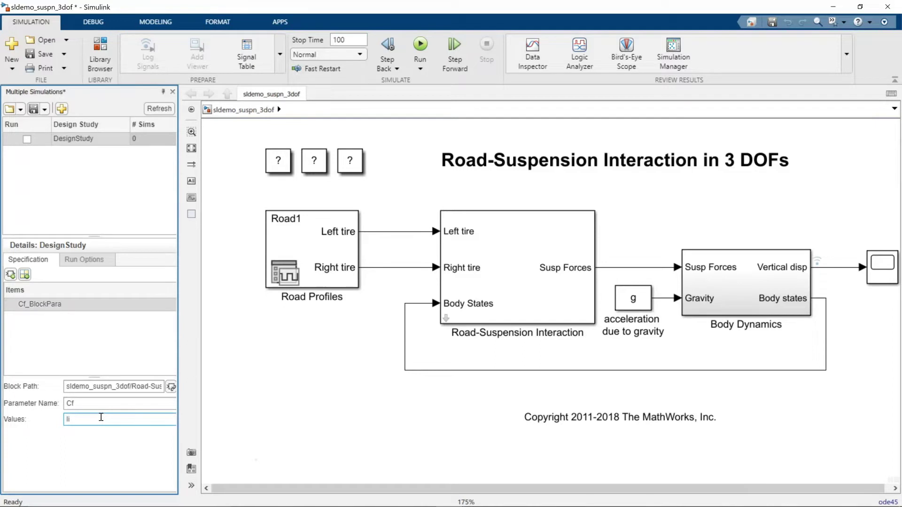
{"action": "type", "text": "inspace(100,10000,10"}
{"action": "left_click", "coordinate": [125, 442]}
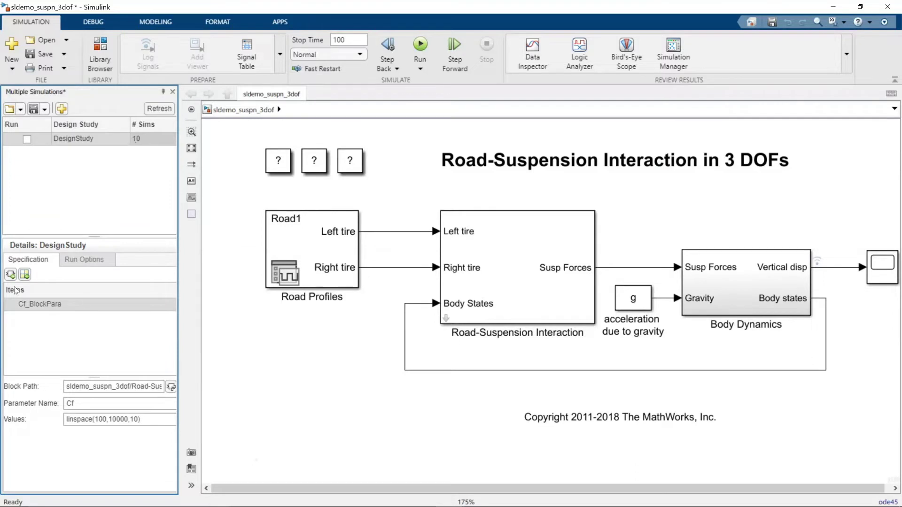
Step: Add a variable to the design study and name it Cr, after the Road-Suspension Interaction block's rear suspension damping parameter
{"action": "left_click", "coordinate": [23, 275]}
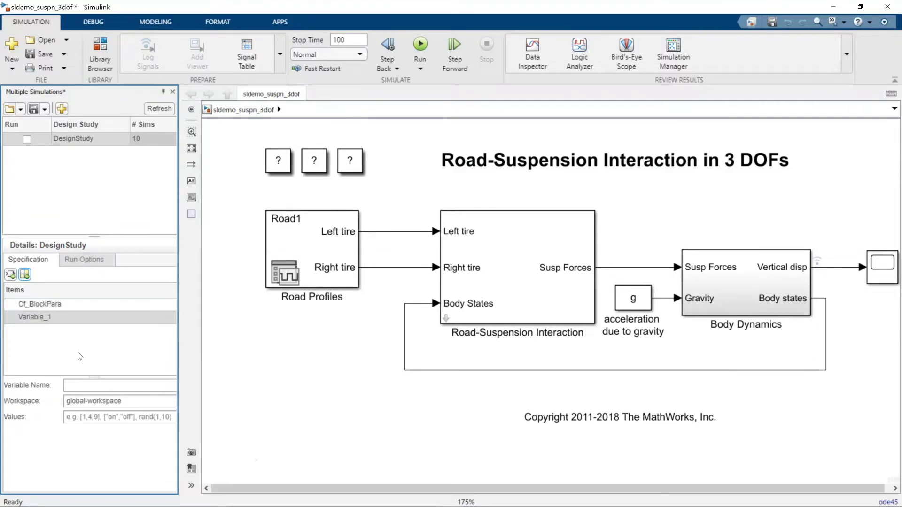
{"action": "left_click", "coordinate": [498, 255]}
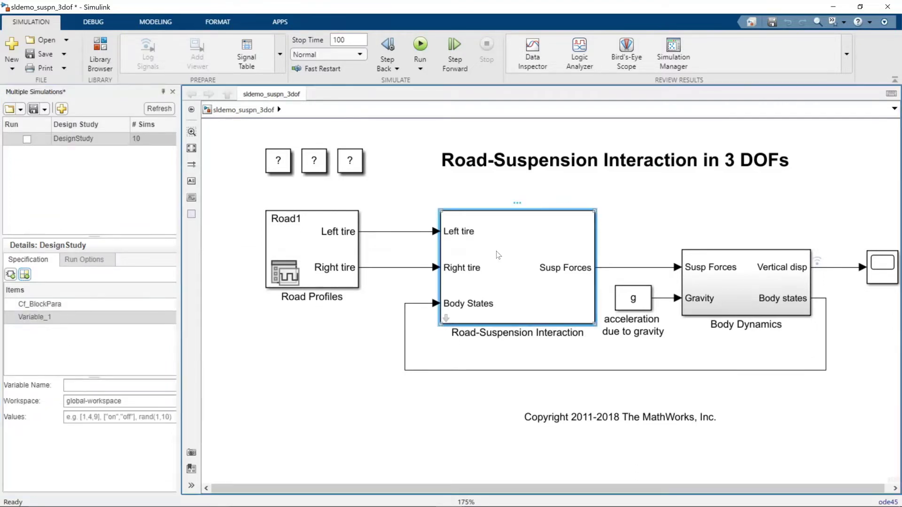
{"action": "double_click", "coordinate": [499, 255]}
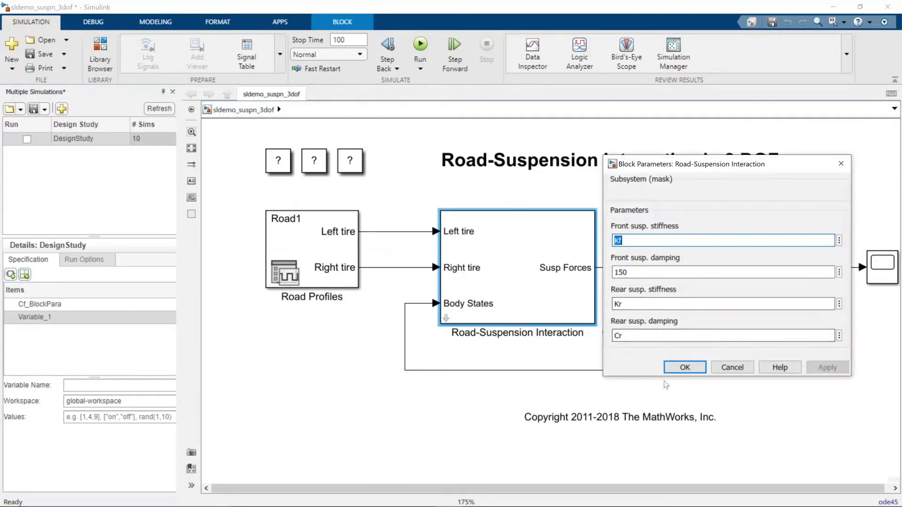
{"action": "double_click", "coordinate": [632, 335]}
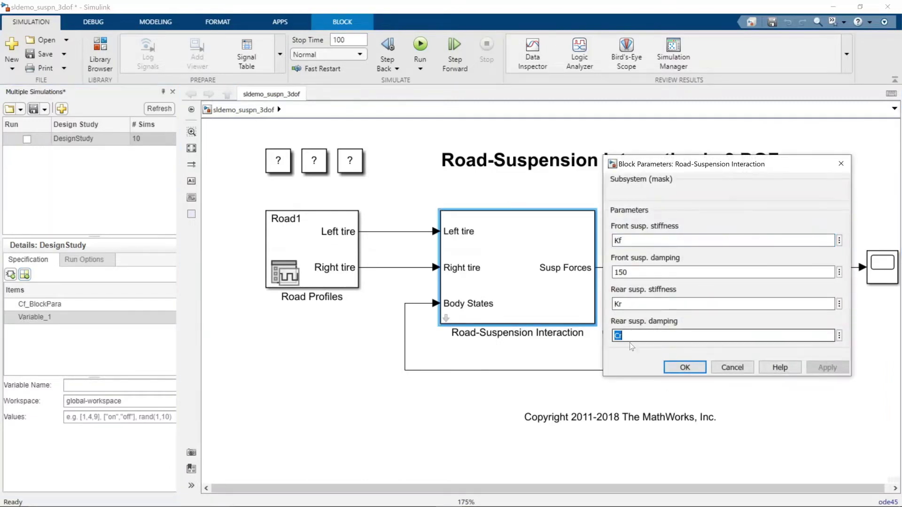
{"action": "left_click", "coordinate": [684, 368]}
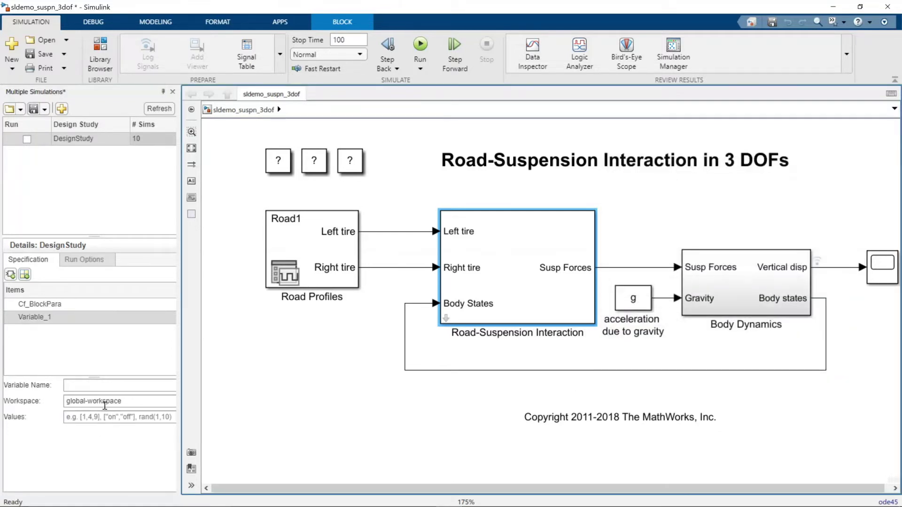
{"action": "left_click", "coordinate": [102, 387]}
{"action": "type", "text": "Cr"}
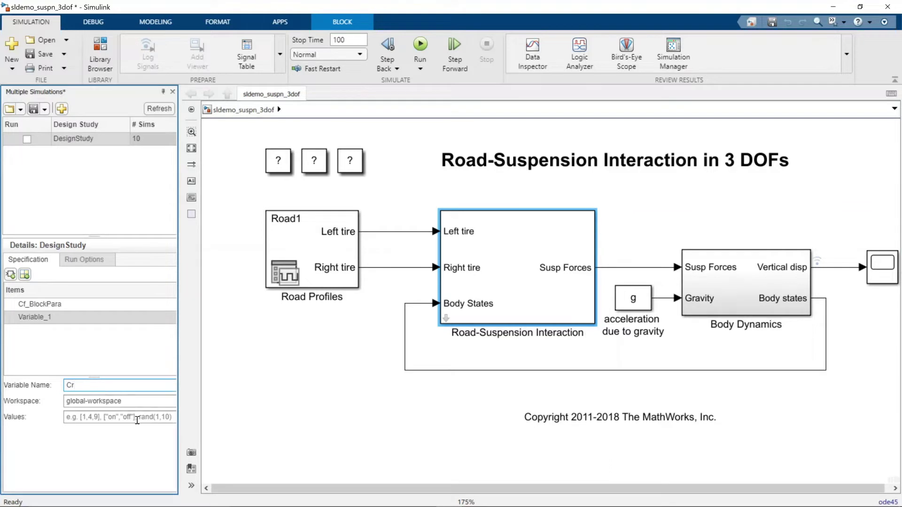
Step: Set the Cr variable's values to linspace(100,10000,10)
{"action": "left_click", "coordinate": [105, 417]}
{"action": "type", "text": "[inspace(10"}
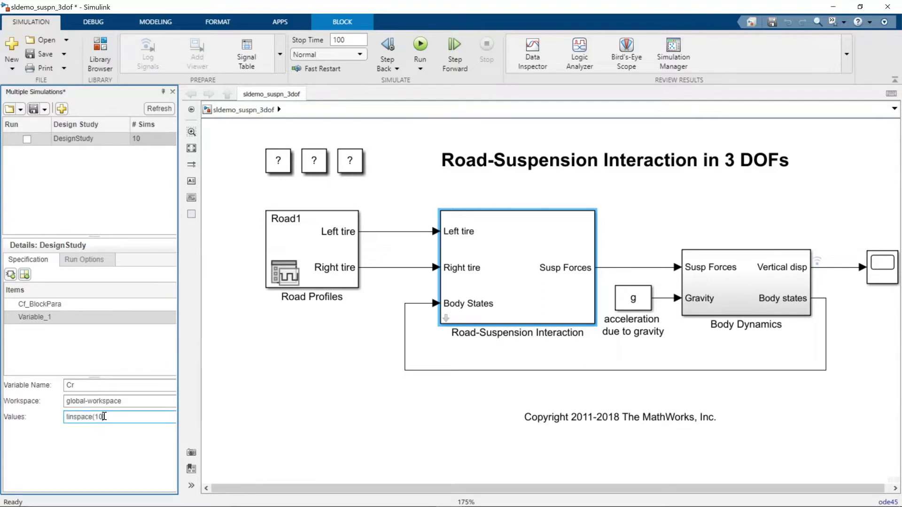
{"action": "type", "text": ", 10000,10"}
{"action": "left_click", "coordinate": [104, 416]}
{"action": "type", "text": "0"}
{"action": "key", "text": "Return"}
Step: Rename the variable item in the design study as Cr_variable
{"action": "double_click", "coordinate": [45, 315]}
{"action": "type", "text": "Cr_"}
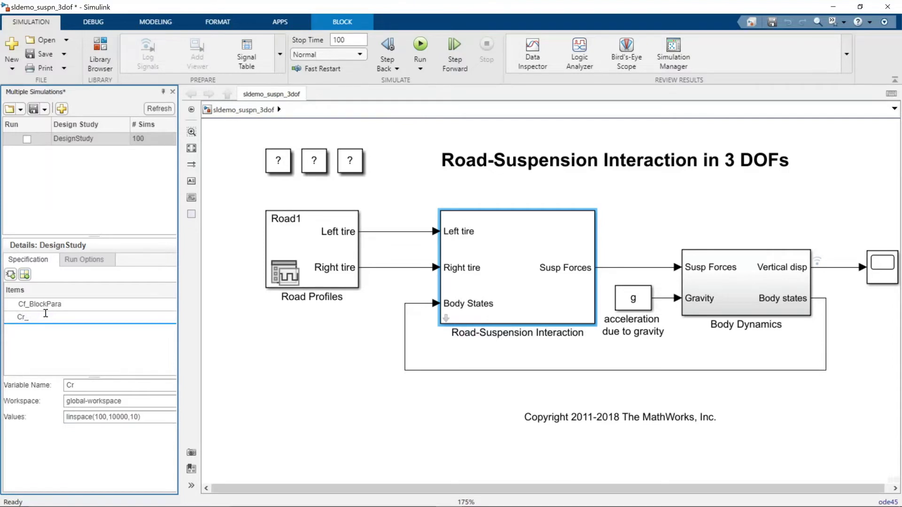
{"action": "type", "text": "variable"}
{"action": "left_click", "coordinate": [51, 348]}
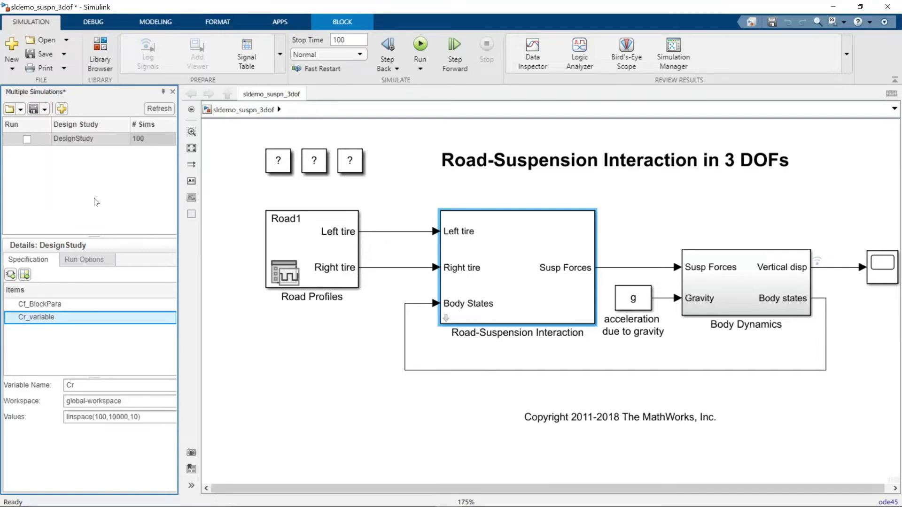
Step: Include DesignStudy in the run and enable Use Parallel in its run options
{"action": "left_click", "coordinate": [54, 166]}
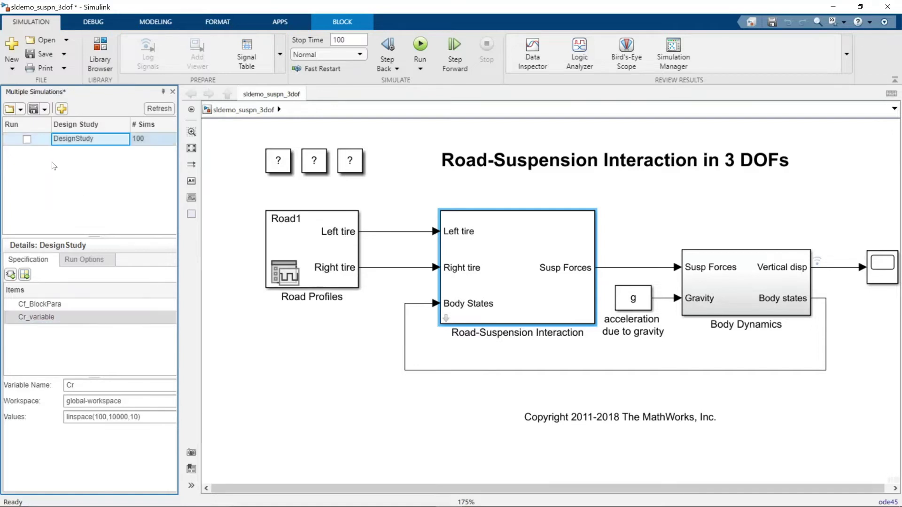
{"action": "left_click", "coordinate": [27, 140]}
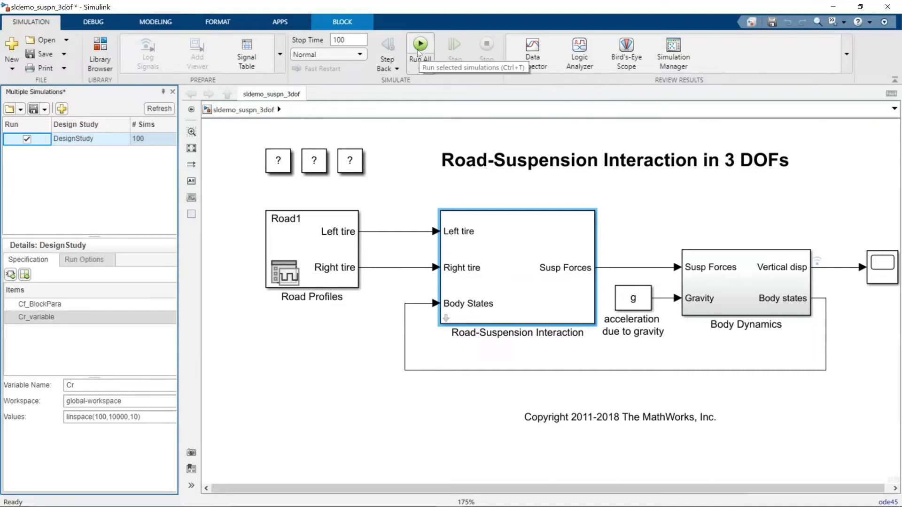
{"action": "left_click", "coordinate": [84, 261]}
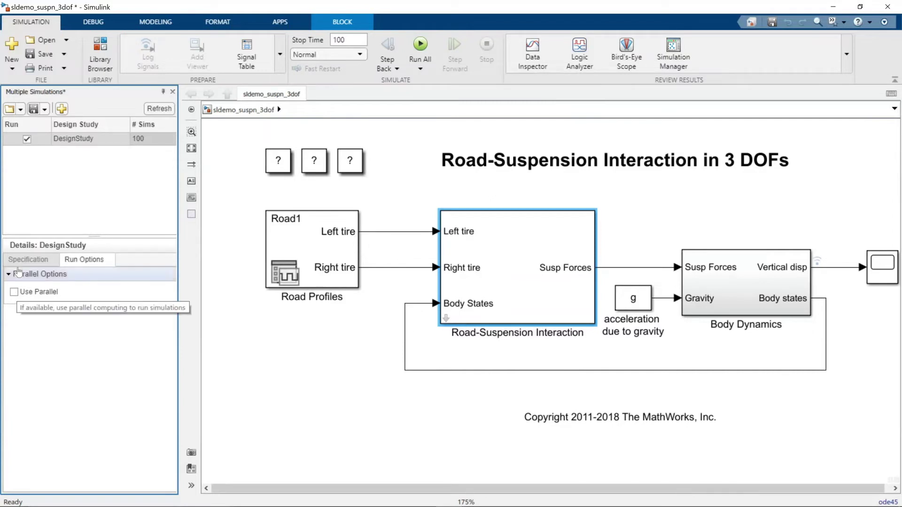
{"action": "left_click", "coordinate": [14, 292]}
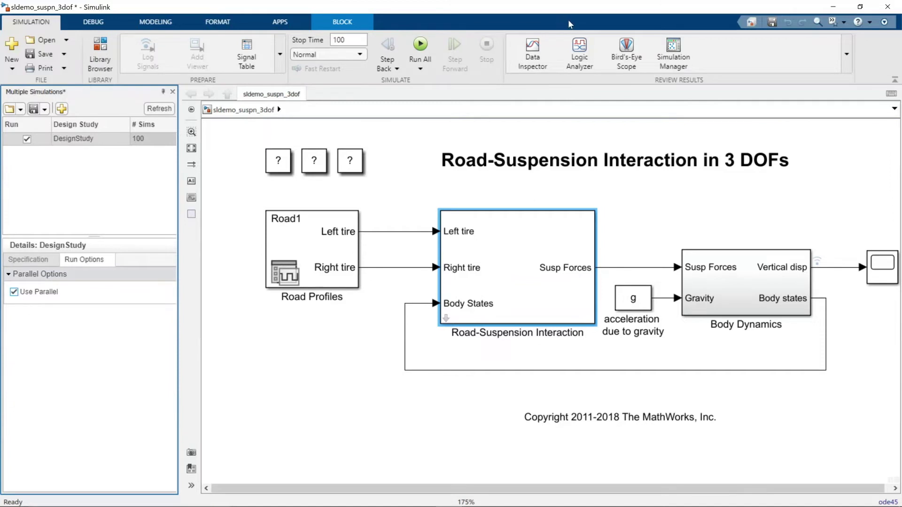
Step: Save the model and run all simulations of the selected design study
{"action": "left_click", "coordinate": [421, 44]}
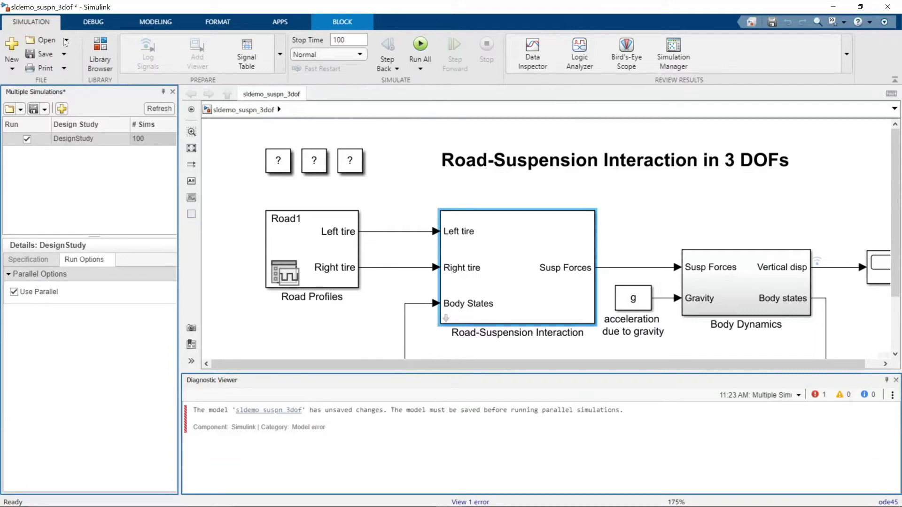
{"action": "left_click", "coordinate": [45, 54]}
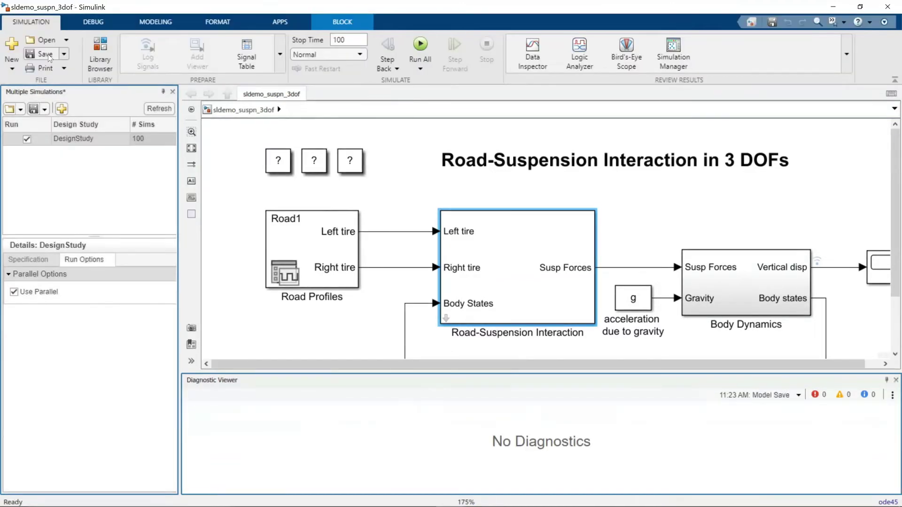
{"action": "left_click", "coordinate": [426, 42]}
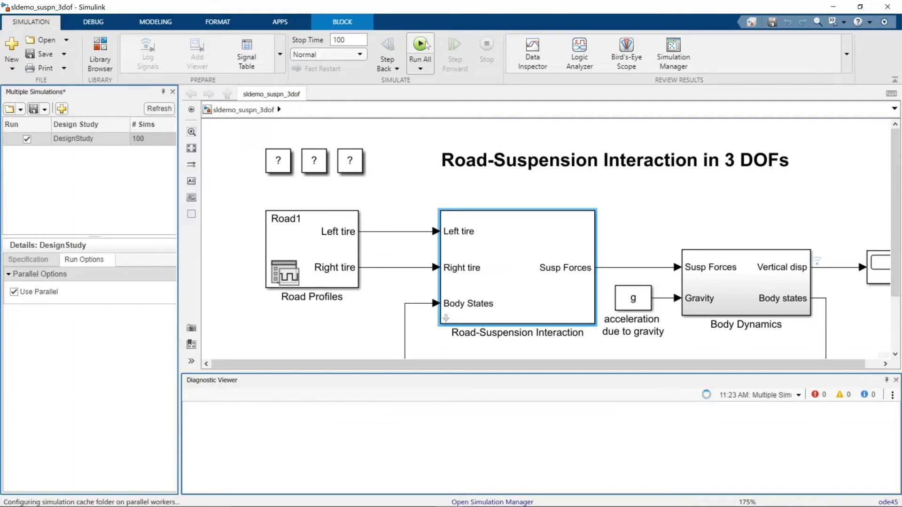
Step: Switch to the MATLAB main window to check the parallel pool status, then return to the Simulink model
{"action": "key", "text": "alt+Tab"}
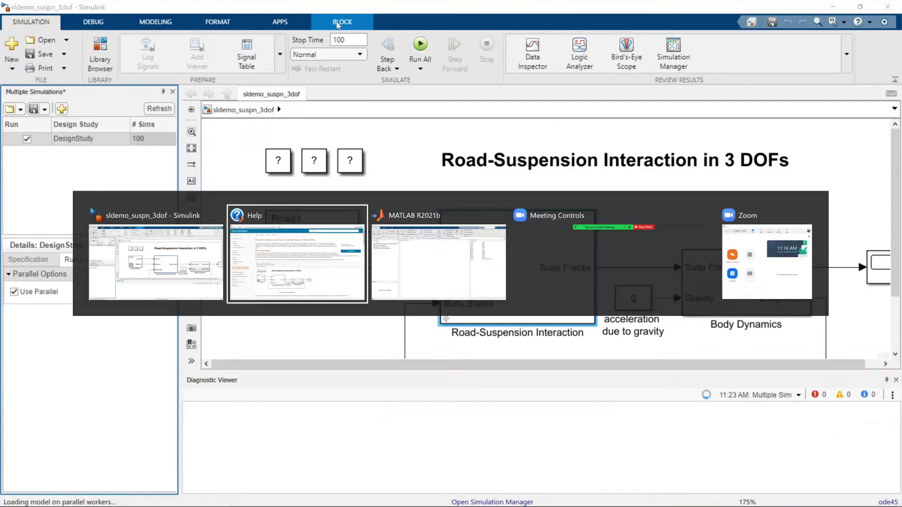
{"action": "left_click", "coordinate": [429, 282]}
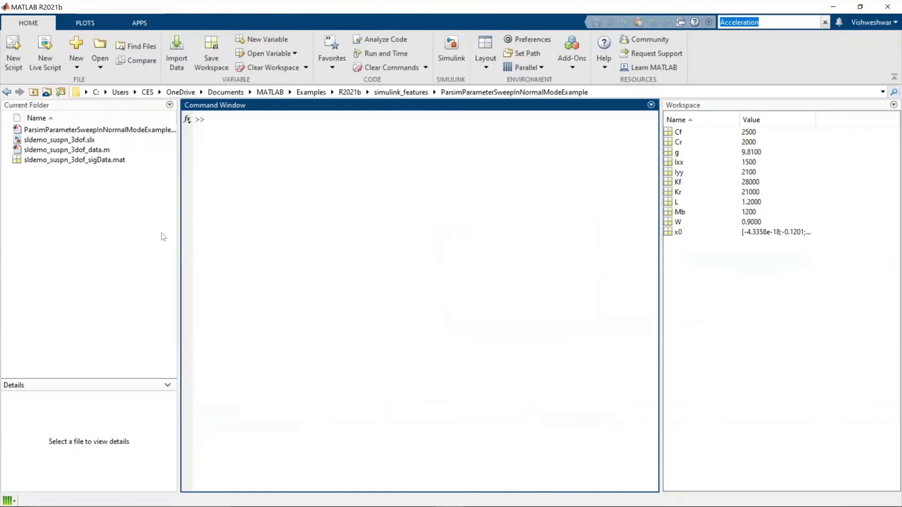
{"action": "mouse_move", "coordinate": [10, 496]}
{"action": "key", "text": "alt+Tab"}
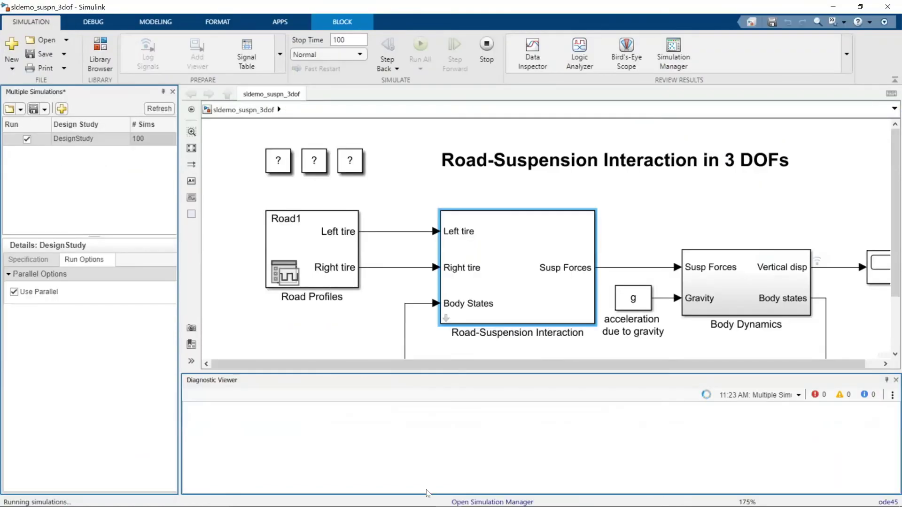
Step: Open the Simulation Manager and view the run progress in the simulations grid and the Cf versus Cr scatter plot
{"action": "left_click", "coordinate": [469, 497]}
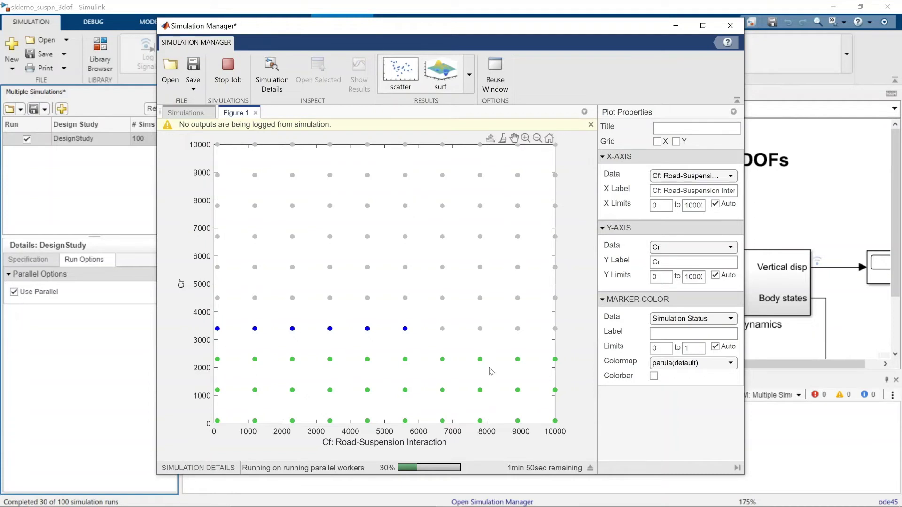
{"action": "left_click", "coordinate": [183, 113]}
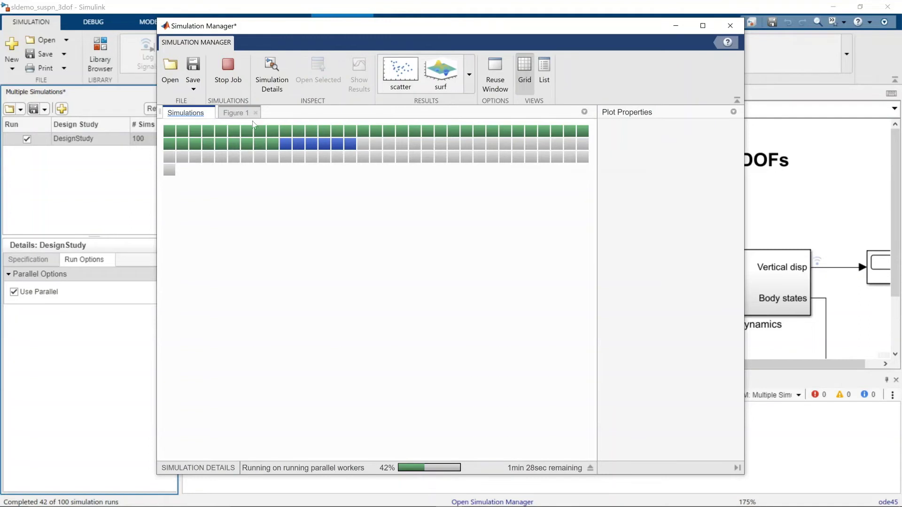
{"action": "left_click", "coordinate": [233, 112]}
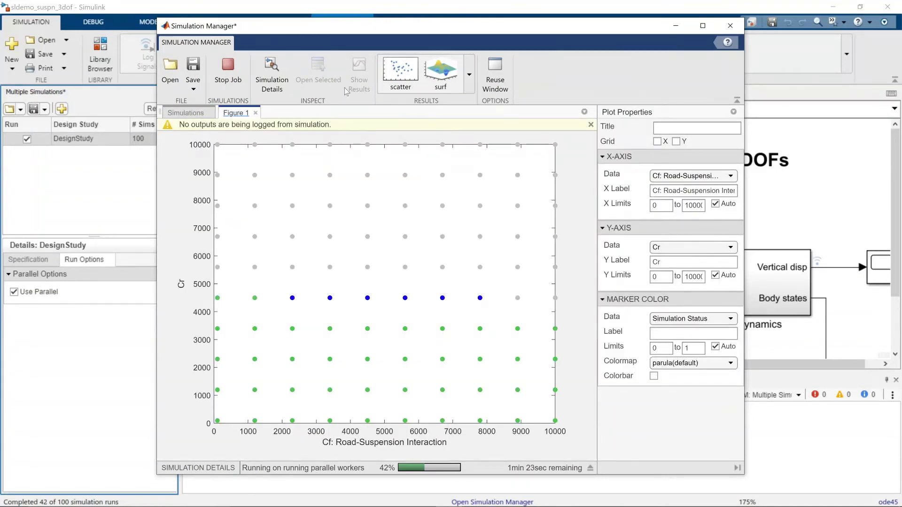
Step: Show the simulation details for the selected run, examine its parameters and diagnostics, and hide the details
{"action": "left_click", "coordinate": [273, 73]}
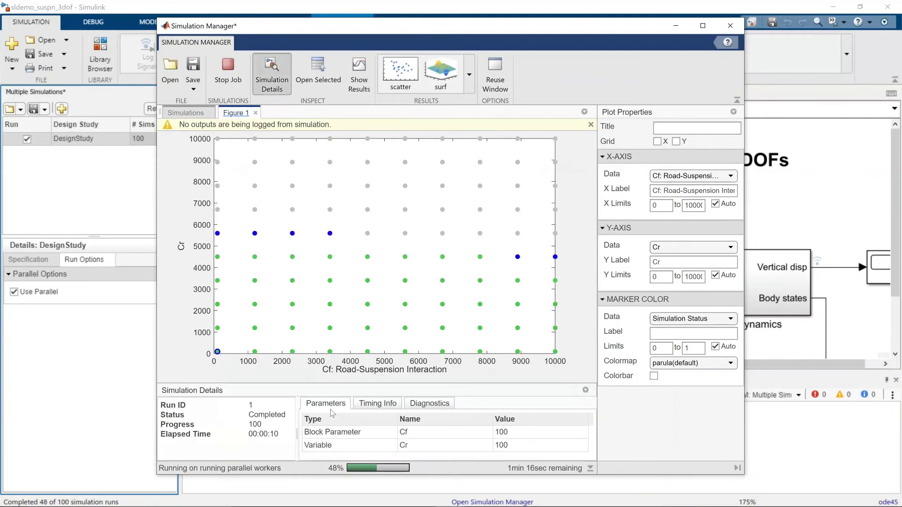
{"action": "left_click", "coordinate": [431, 404]}
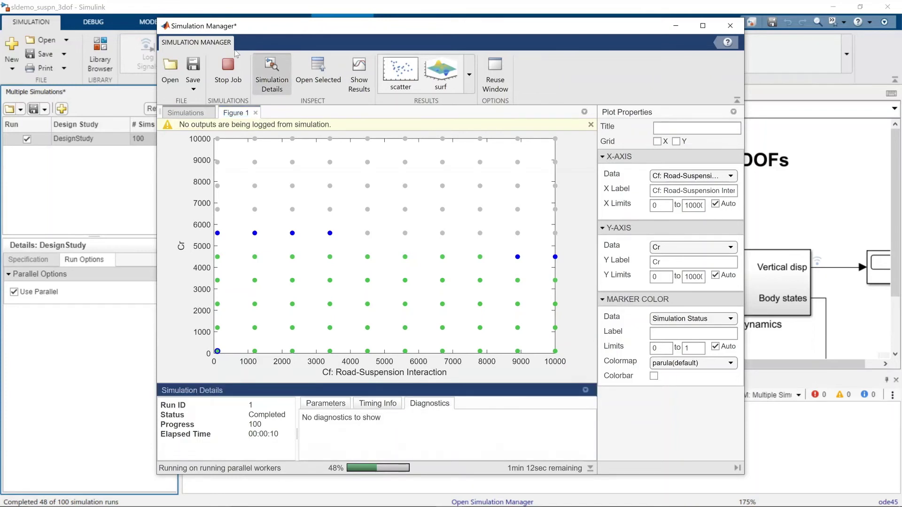
{"action": "left_click", "coordinate": [281, 84]}
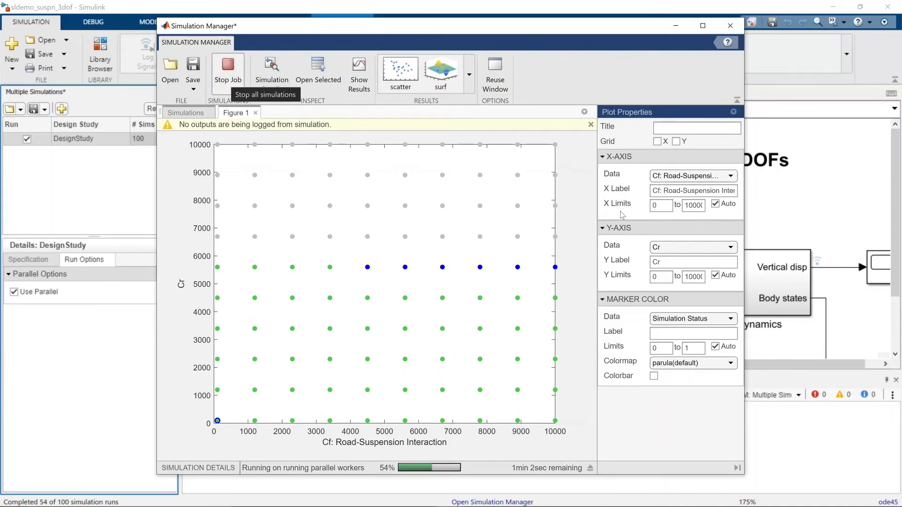
Step: Keep Cf: Road-Suspension Interaction as the scatter plot's x-axis data and dismiss the output-logging warning once the runs complete
{"action": "left_click", "coordinate": [188, 113]}
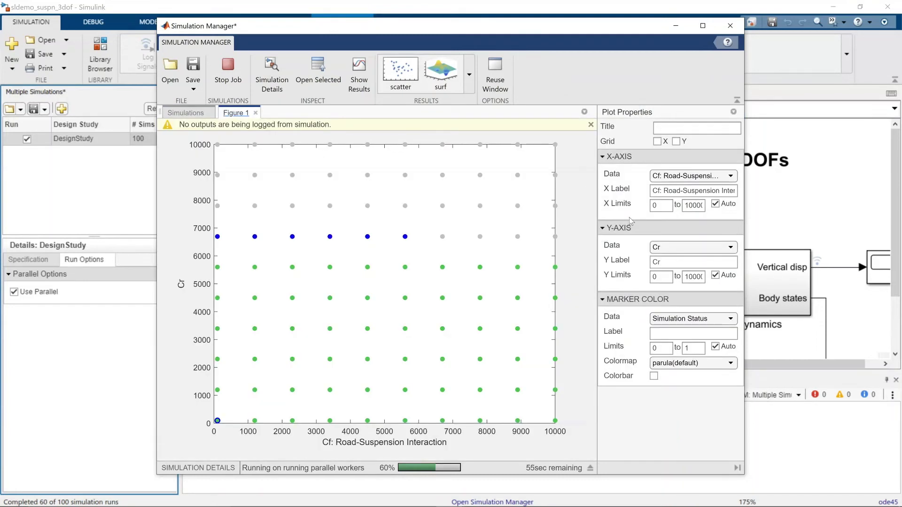
{"action": "left_click", "coordinate": [697, 177]}
{"action": "left_click", "coordinate": [672, 188]}
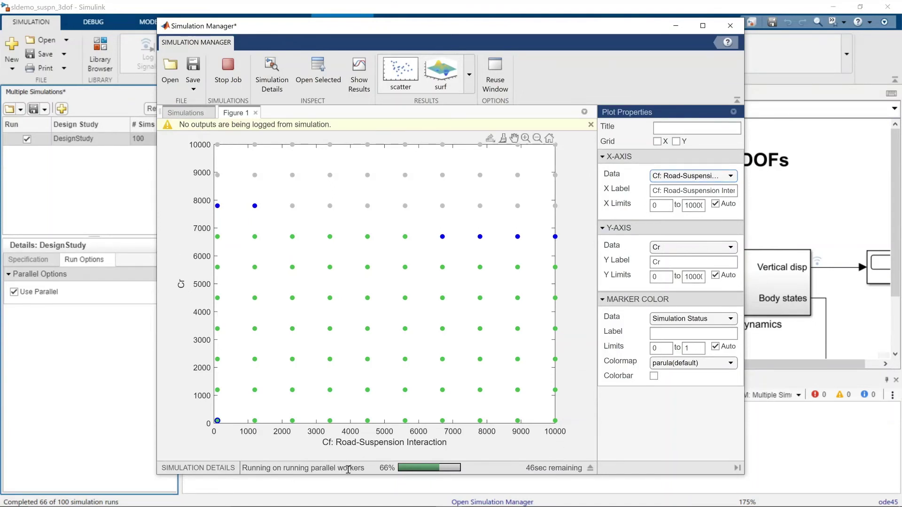
{"action": "mouse_move", "coordinate": [322, 470]}
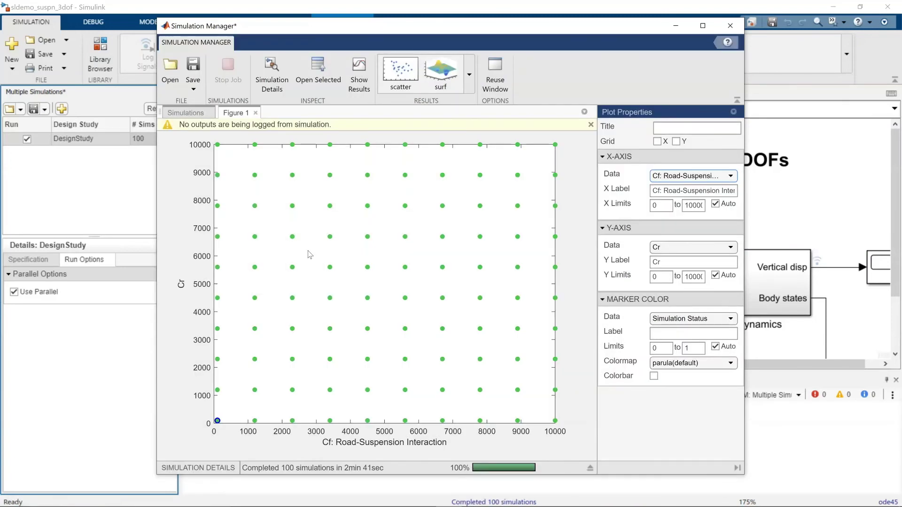
{"action": "left_click", "coordinate": [591, 125]}
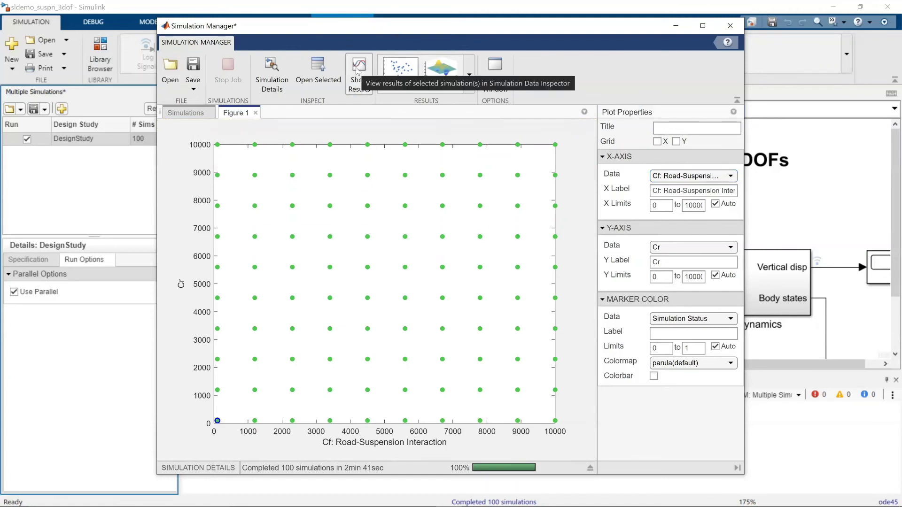
Step: Switch to the MATLAB main window, open the simout workspace variable and view its simulation outputs through to the last column
{"action": "key", "text": "alt+Tab"}
{"action": "key", "text": "Tab"}
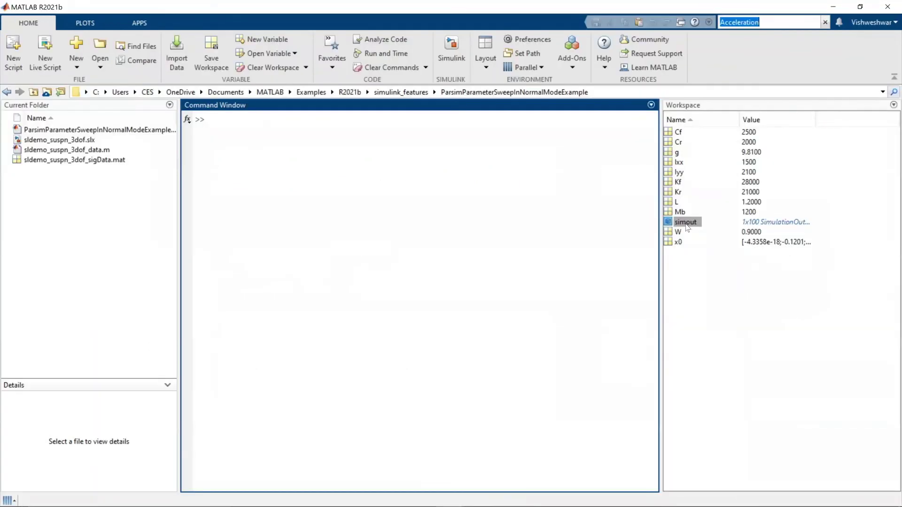
{"action": "double_click", "coordinate": [686, 223]}
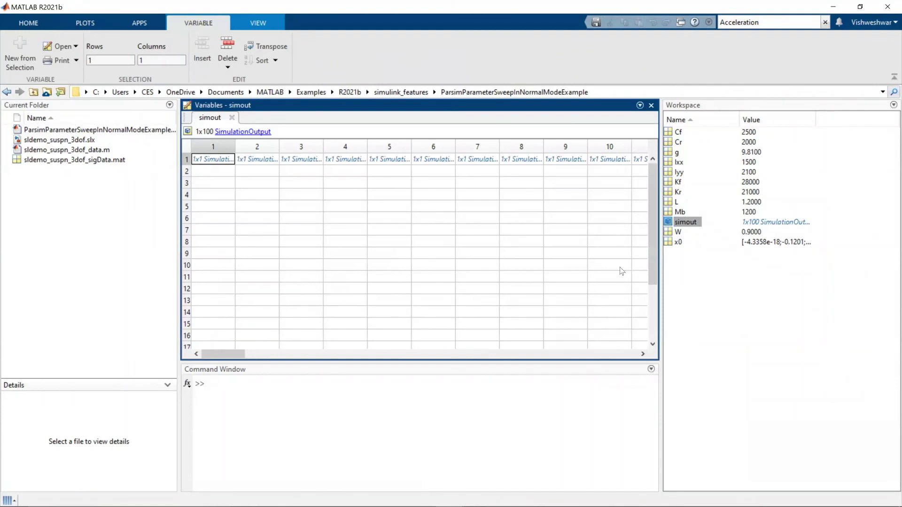
{"action": "left_click_drag", "start_coordinate": [214, 357], "coordinate": [598, 354]}
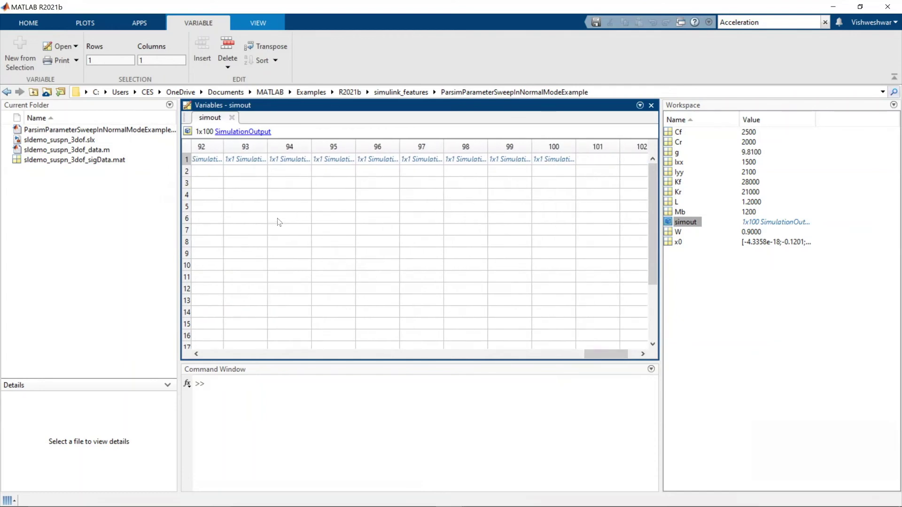
Step: Return to Simulation Manager, show the results in the Simulation Data Inspector and look through the list of runs
{"action": "key", "text": "alt+Tab"}
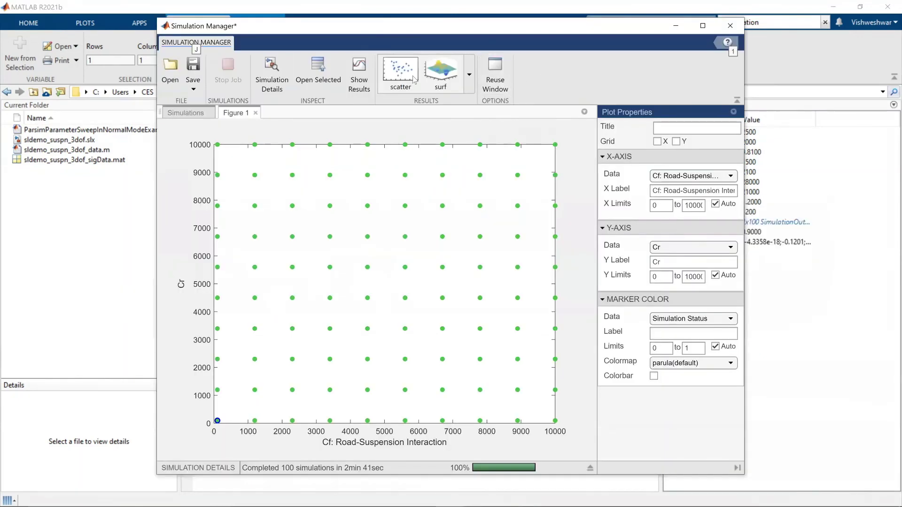
{"action": "left_click", "coordinate": [361, 77]}
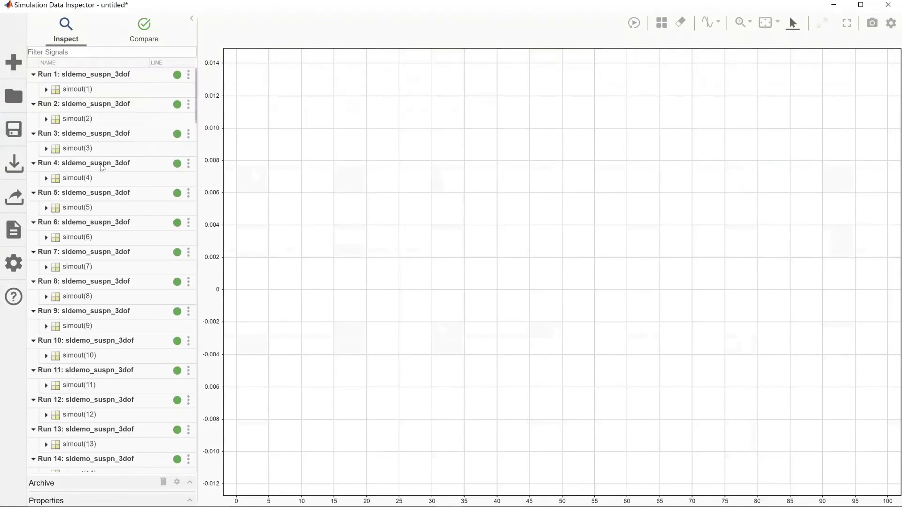
{"action": "scroll", "coordinate": [105, 176], "scroll_direction": "down", "scroll_amount": 5}
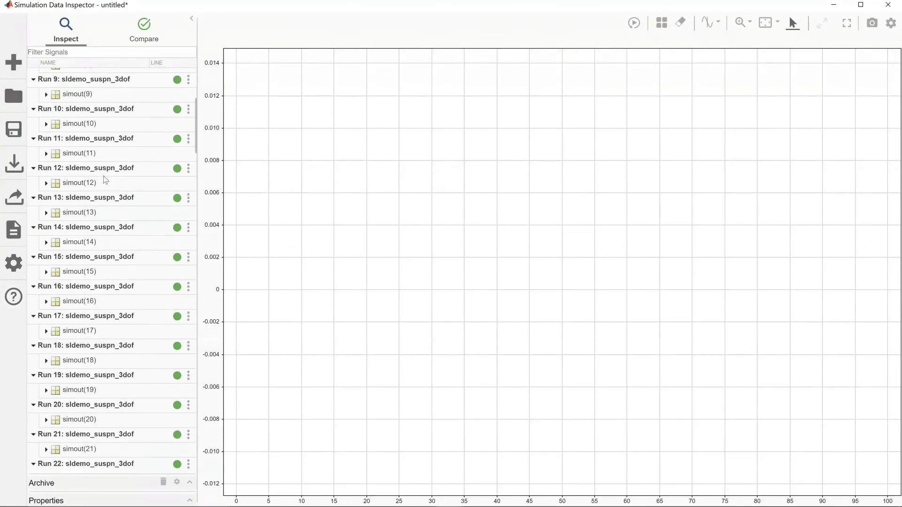
{"action": "scroll", "coordinate": [105, 182], "scroll_direction": "down", "scroll_amount": 7}
{"action": "scroll", "coordinate": [107, 198], "scroll_direction": "down", "scroll_amount": 10}
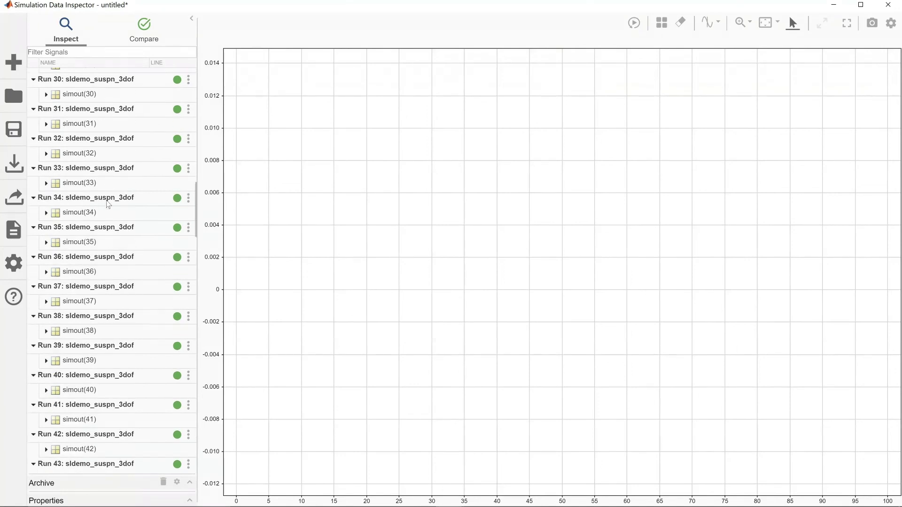
{"action": "scroll", "coordinate": [109, 207], "scroll_direction": "up", "scroll_amount": 17}
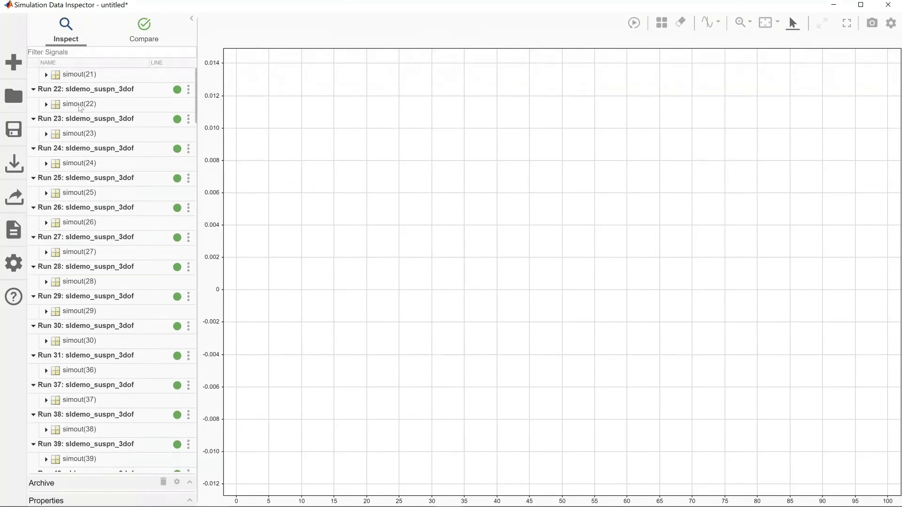
{"action": "left_click_drag", "start_coordinate": [196, 103], "coordinate": [196, 86]}
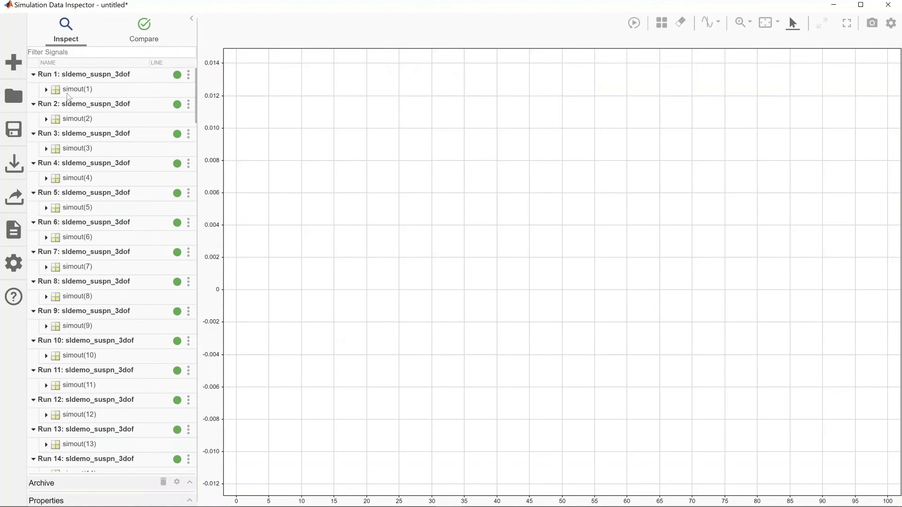
Step: Expand simout(1) and its ScopeData under Run 1 and plot the Scope signal
{"action": "left_click", "coordinate": [47, 92]}
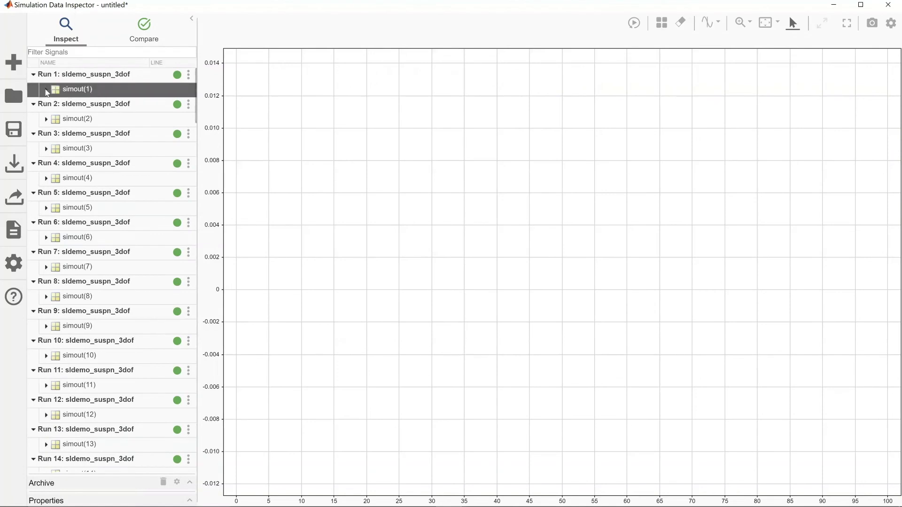
{"action": "left_click", "coordinate": [47, 92]}
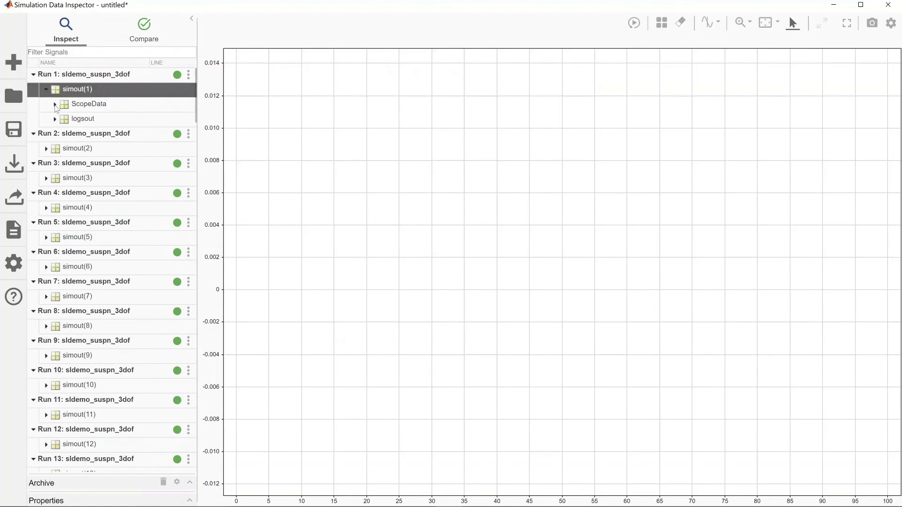
{"action": "left_click", "coordinate": [55, 107]}
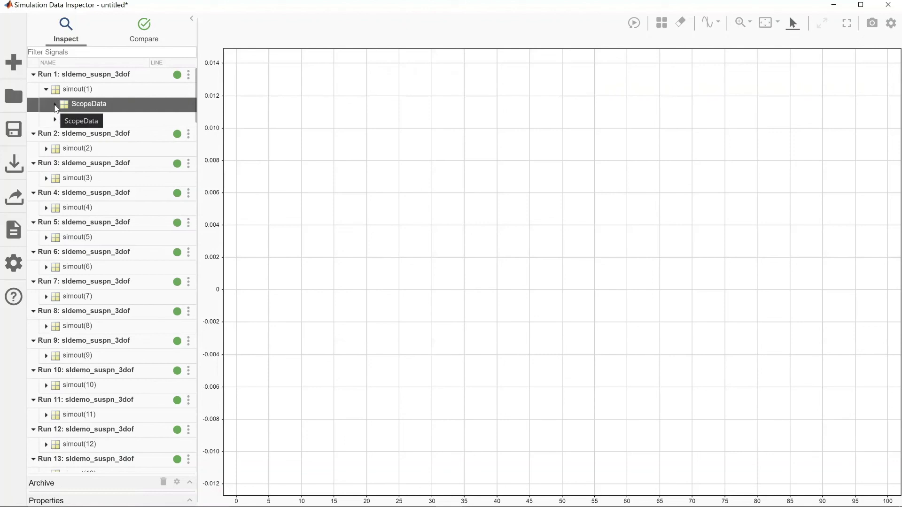
{"action": "left_click", "coordinate": [55, 104]}
{"action": "left_click", "coordinate": [32, 120]}
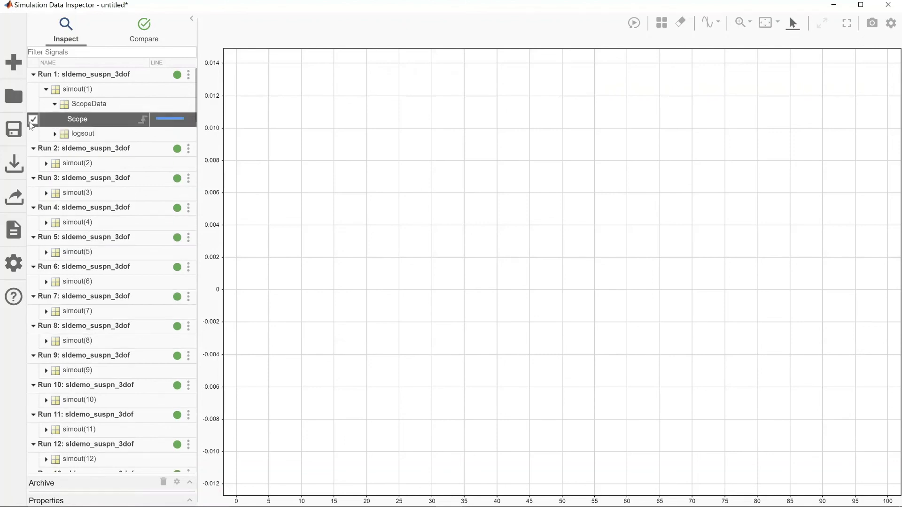
Step: Add the Scope signal from the ScopeData of simout(2) in Run 2 to the plot
{"action": "left_click", "coordinate": [49, 169]}
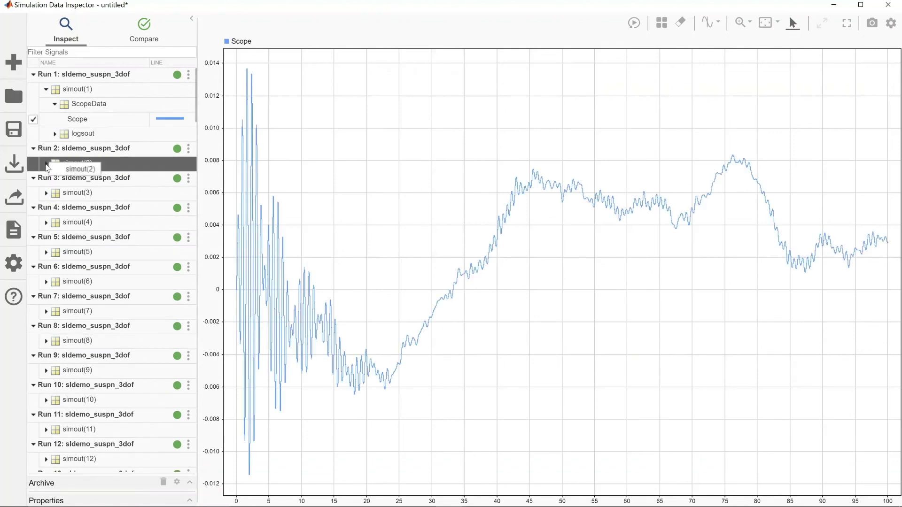
{"action": "left_click", "coordinate": [47, 164]}
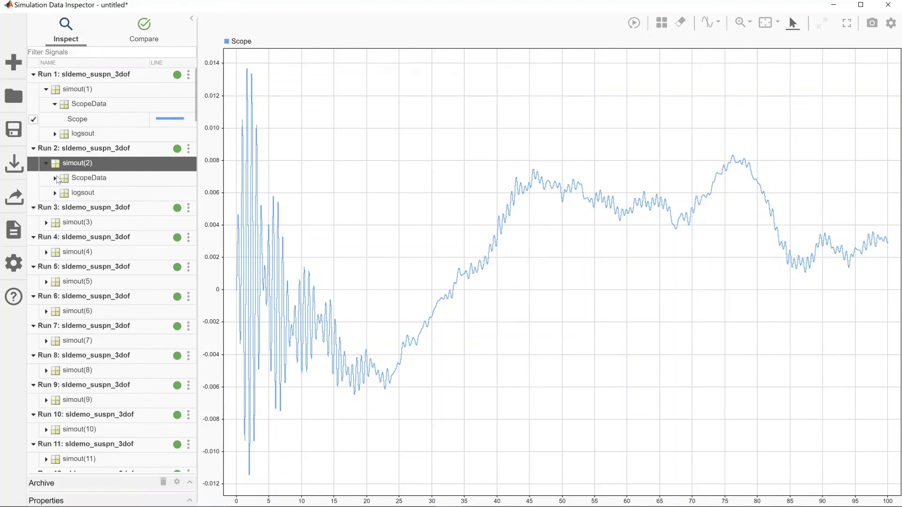
{"action": "left_click", "coordinate": [57, 180]}
{"action": "left_click", "coordinate": [56, 179]}
{"action": "left_click", "coordinate": [33, 193]}
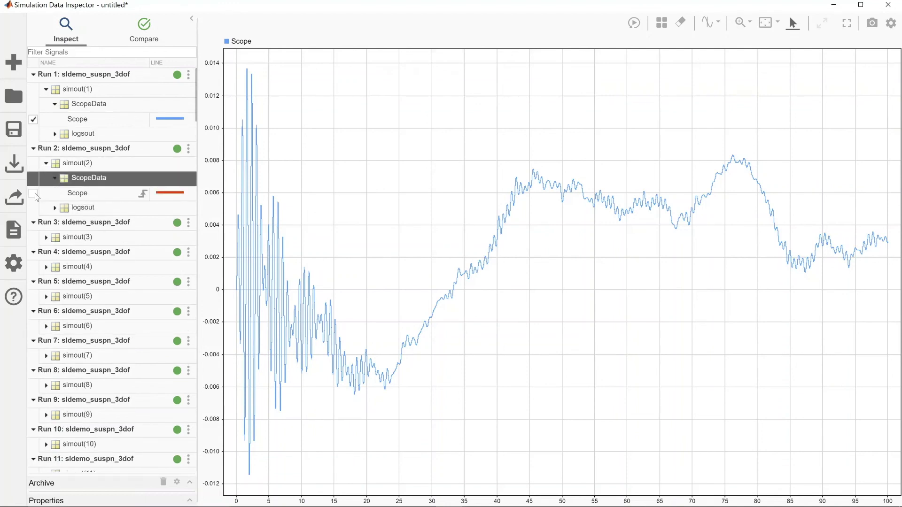
Step: Add the Scope signal from the ScopeData of simout(3) in Run 3 to the plot
{"action": "left_click", "coordinate": [49, 241]}
{"action": "left_click", "coordinate": [49, 241]}
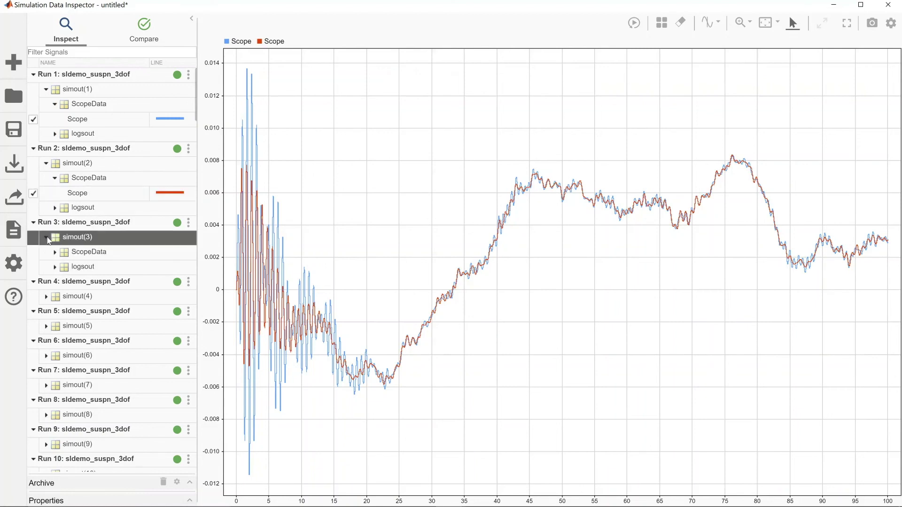
{"action": "left_click", "coordinate": [55, 252]}
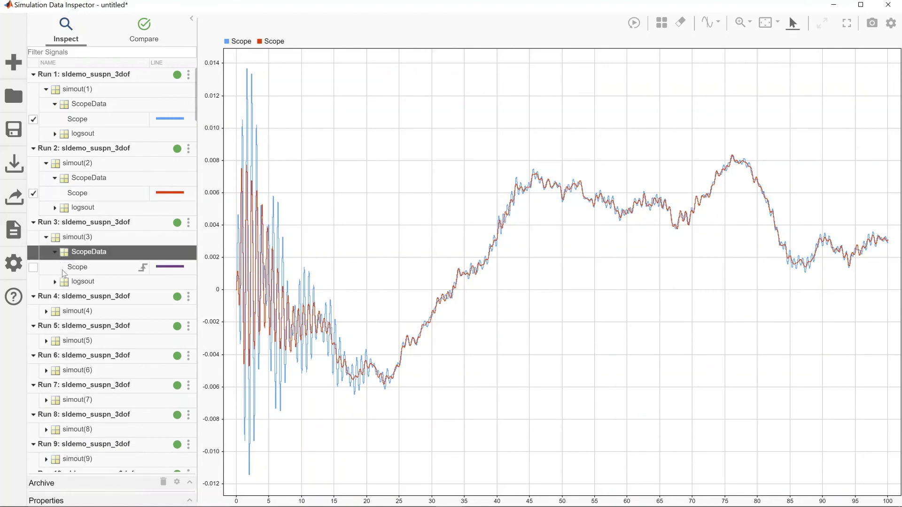
{"action": "left_click", "coordinate": [32, 268]}
Step: Compare the three plotted Scope curves up close, and close the Simulation Data Inspector and Simulation Manager
{"action": "scroll", "coordinate": [496, 251], "scroll_direction": "up", "scroll_amount": 5}
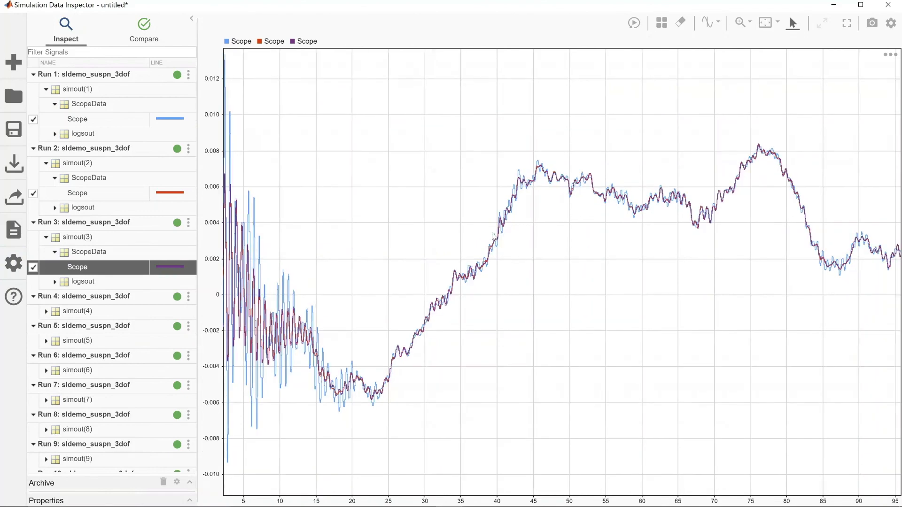
{"action": "scroll", "coordinate": [493, 236], "scroll_direction": "up", "scroll_amount": 3}
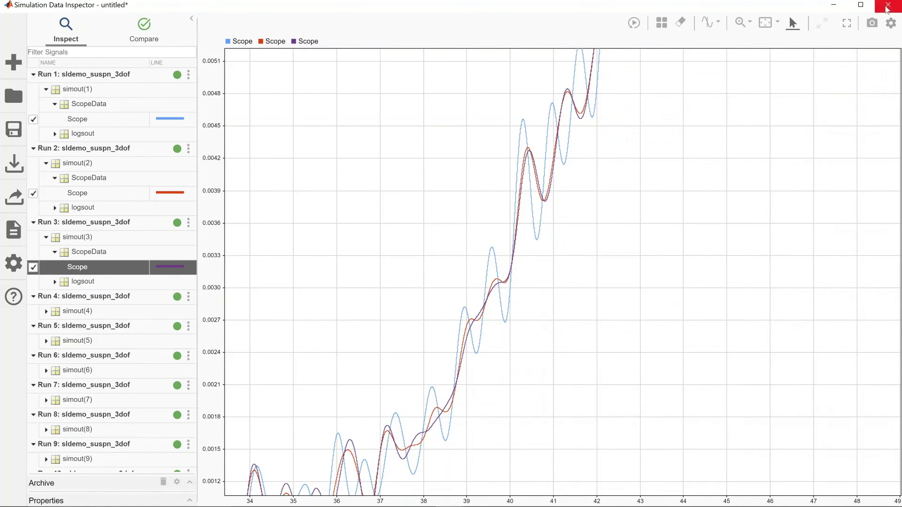
{"action": "left_click", "coordinate": [887, 7]}
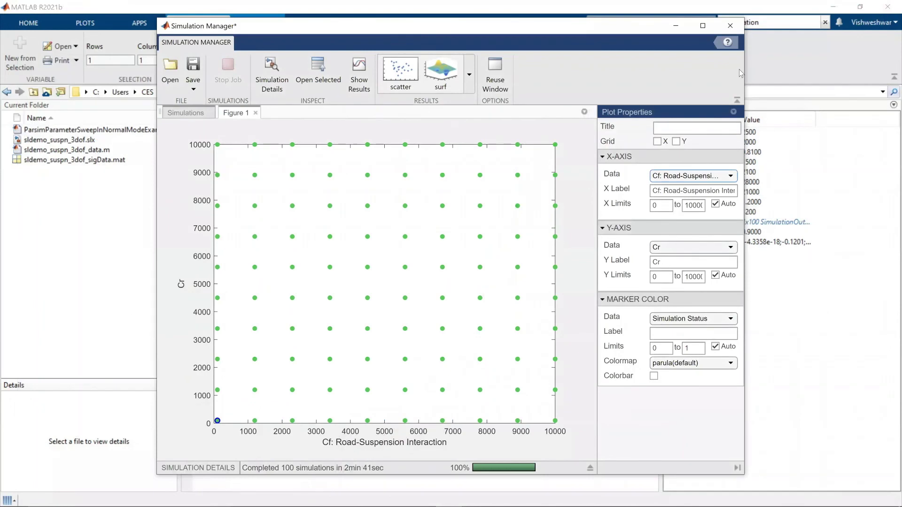
{"action": "left_click", "coordinate": [728, 28]}
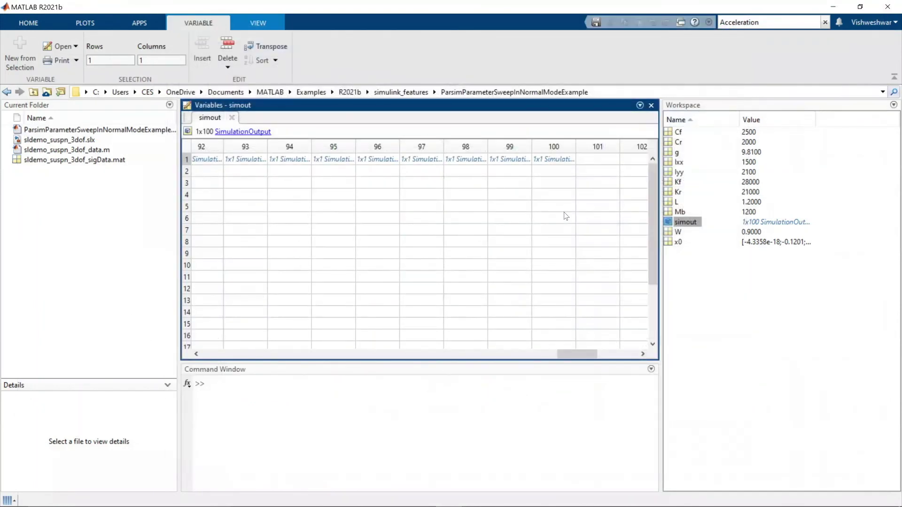